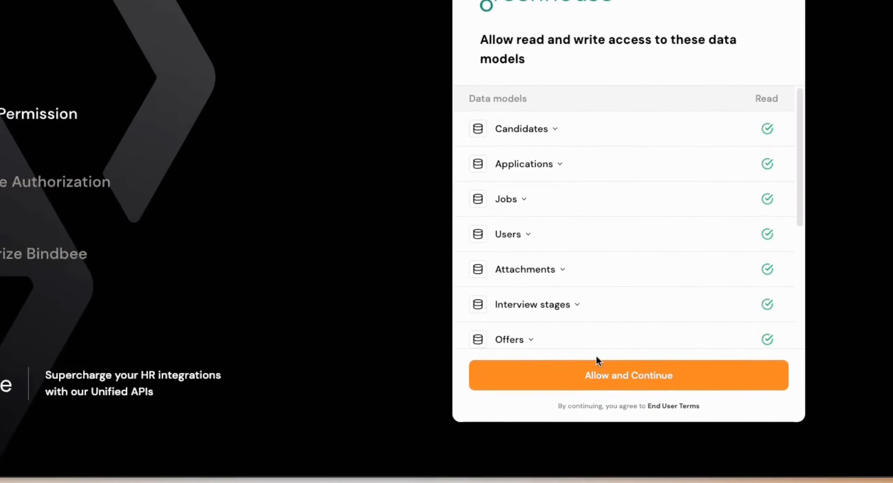
# Step: Allow Bindbee access to the Greenhouse data models, and open the API Credentials page in Greenhouse's Dev Center
pyautogui.click(601, 385)
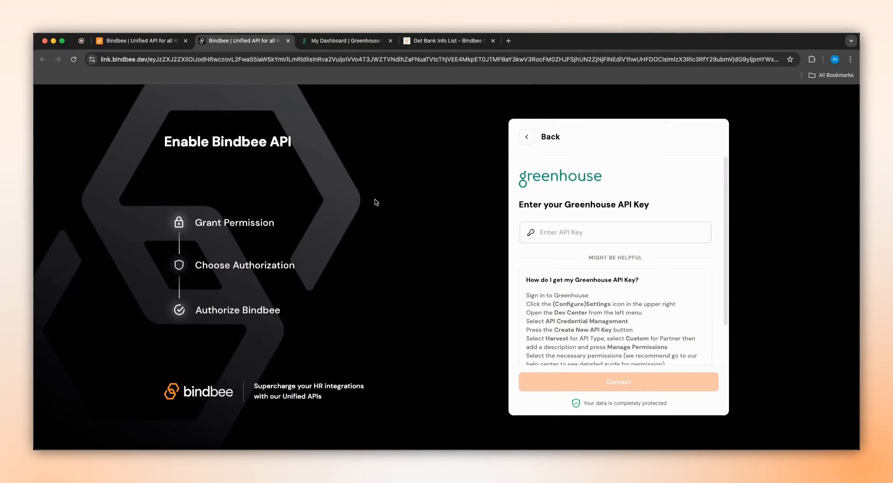
pyautogui.click(336, 43)
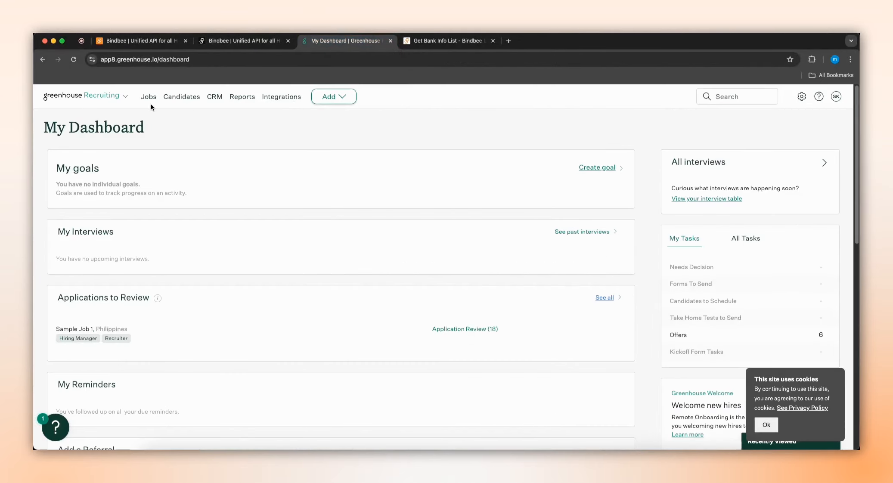
pyautogui.click(804, 97)
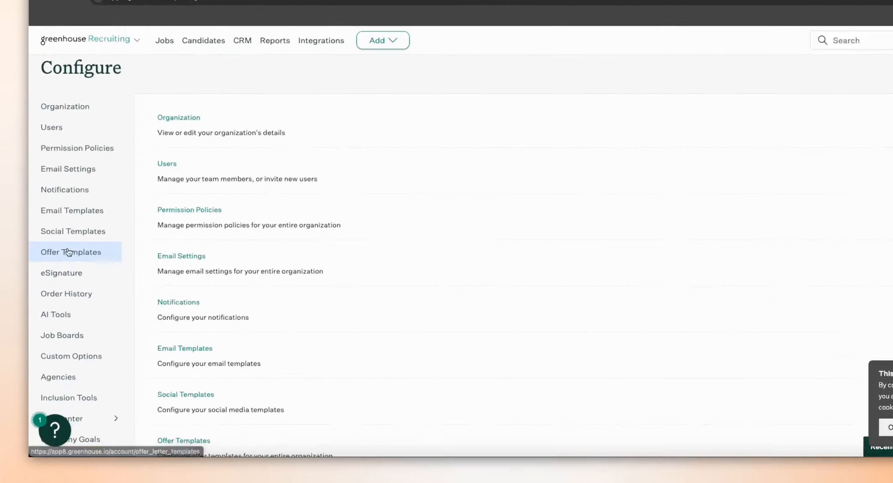
pyautogui.scroll(-1, 60, 396)
pyautogui.click(59, 396)
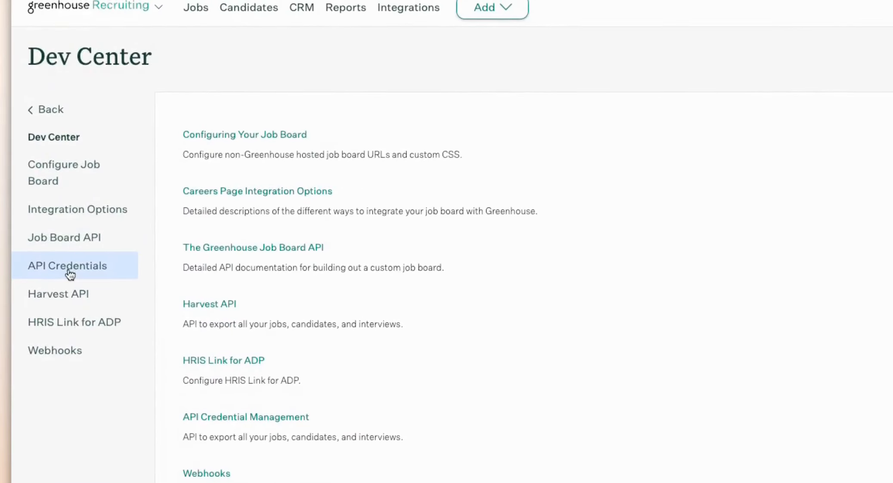
pyautogui.click(70, 271)
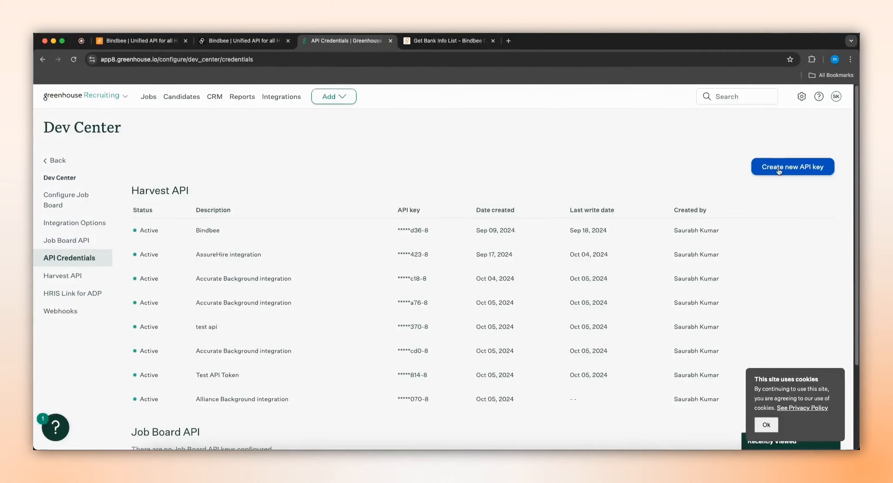
# Step: Create a new Harvest API credential for the partner AssureHire with the description "AssureHire integration" and continue to its permissions
pyautogui.click(779, 171)
pyautogui.click(443, 227)
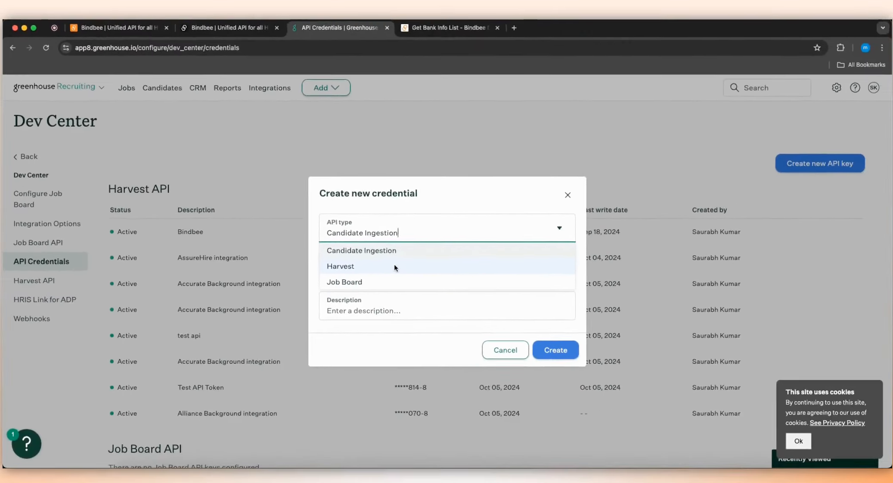
pyautogui.click(373, 293)
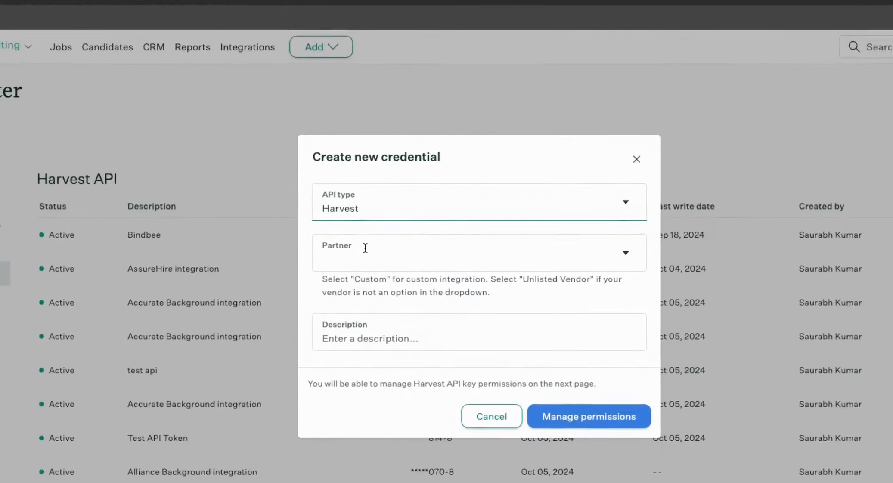
pyautogui.click(366, 238)
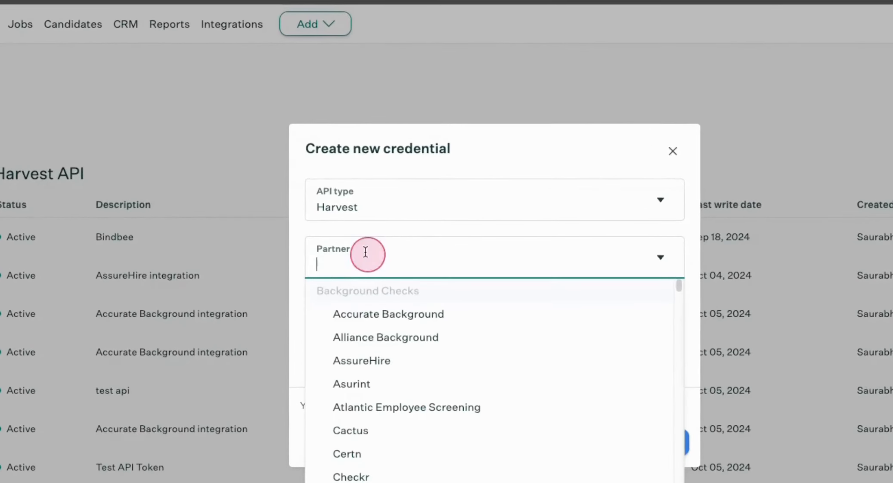
pyautogui.click(360, 360)
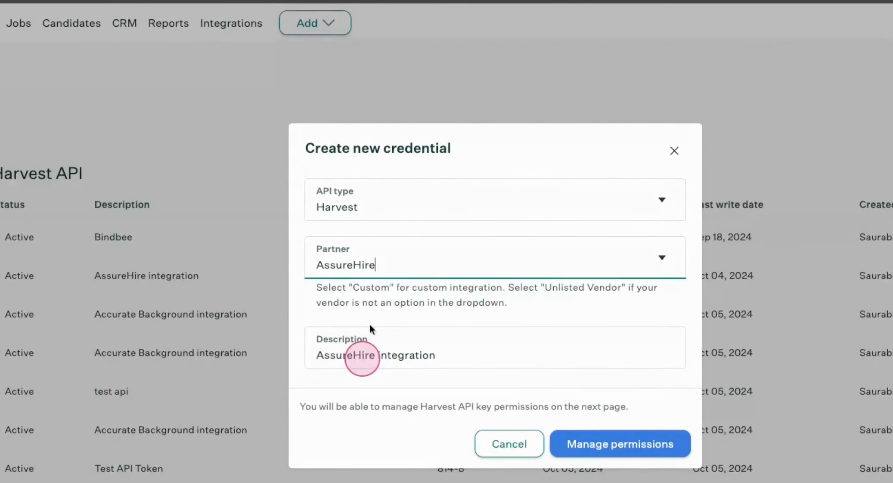
pyautogui.click(441, 354)
pyautogui.click(520, 365)
# Step: Copy the newly created API key and confirm that it has been stored
pyautogui.click(522, 235)
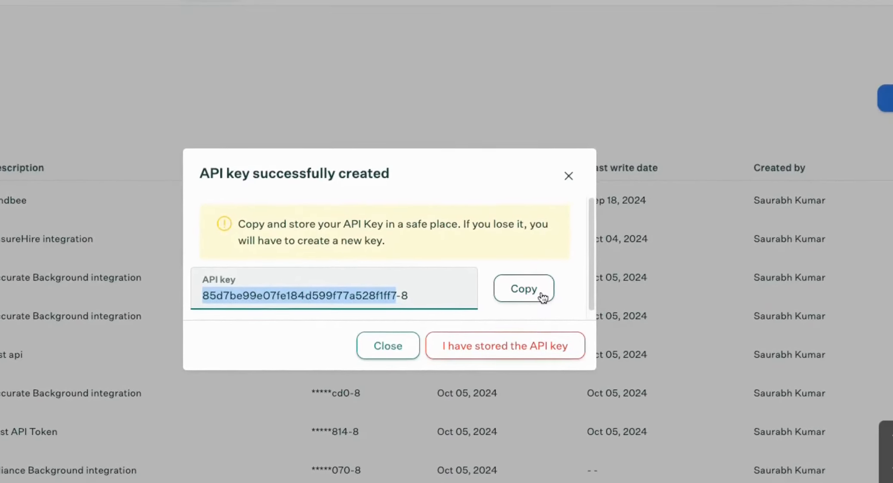
pyautogui.click(536, 284)
pyautogui.click(470, 342)
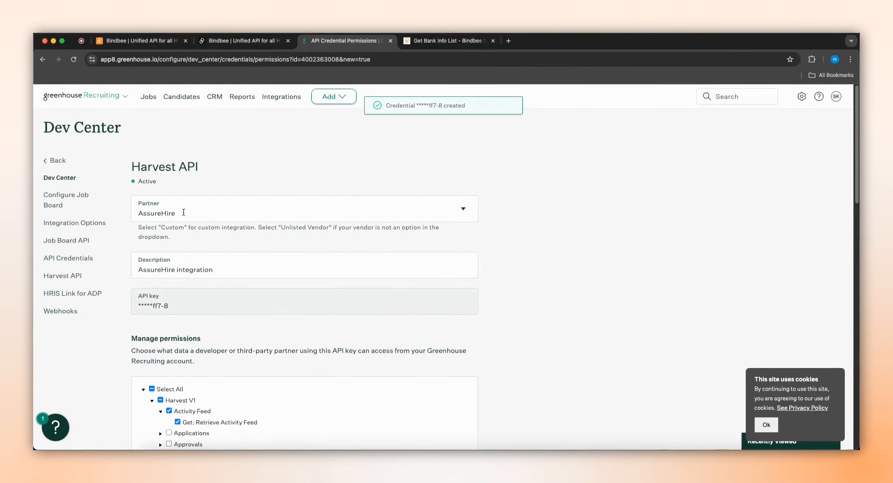
# Step: Grant the new credential all Harvest V1 permissions and save them
pyautogui.scroll(-5, 183, 212)
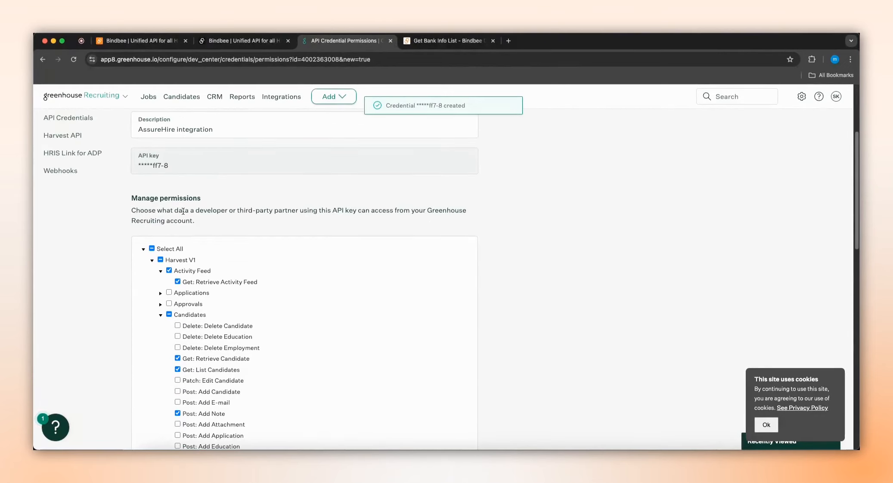
pyautogui.scroll(-1, 183, 211)
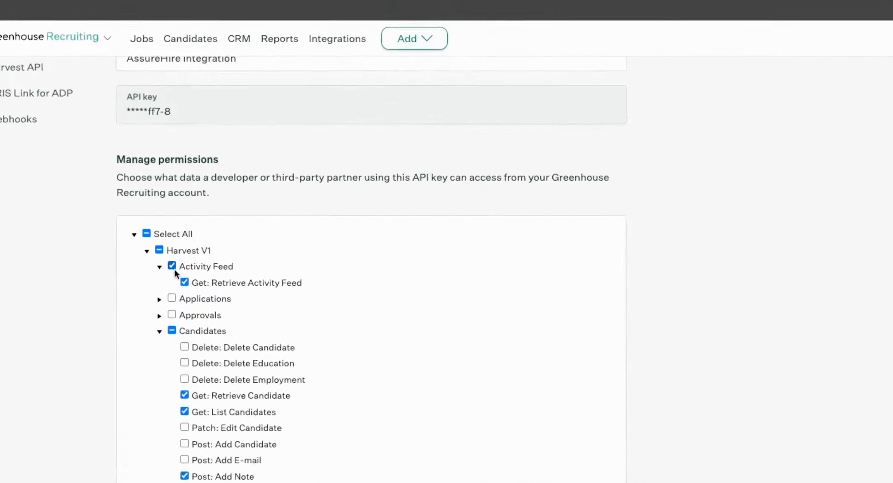
pyautogui.click(160, 252)
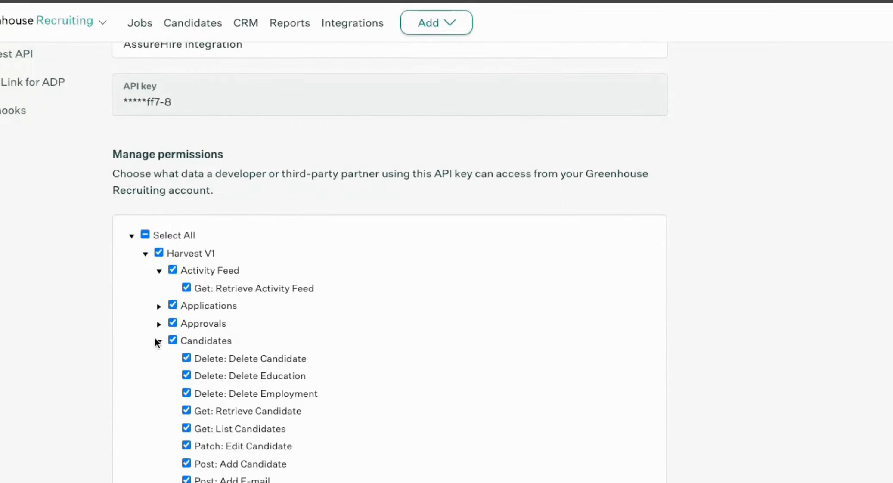
pyautogui.scroll(-10, 365, 295)
pyautogui.click(149, 390)
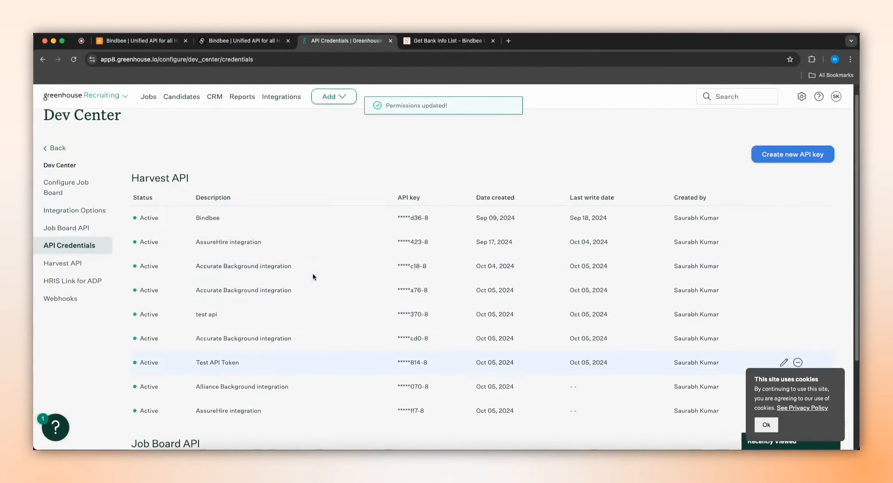
# Step: Paste the Greenhouse API key into the Bindbee link page, connect the integration and close that page
pyautogui.click(241, 41)
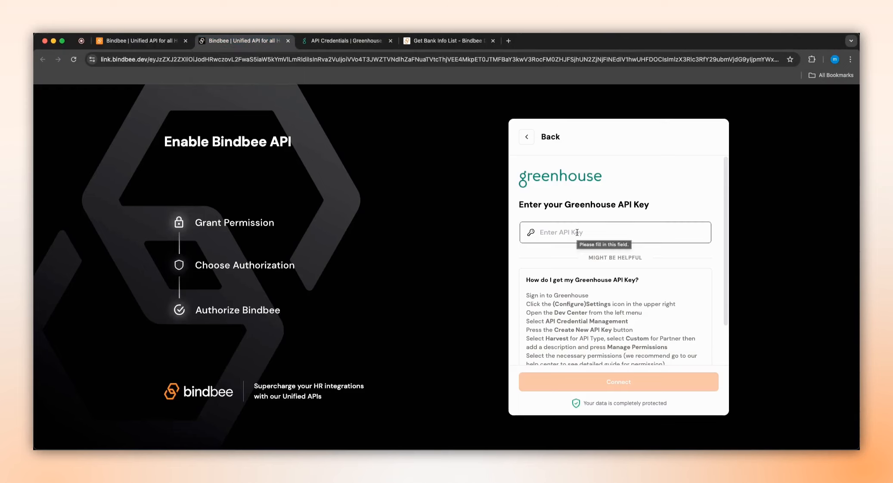
pyautogui.click(580, 233)
pyautogui.press('super+v')
pyautogui.click(618, 382)
pyautogui.click(288, 41)
# Step: Open the paypal–Greenhouse connector in the Bindbee app and reload its overview to check the data sync status
pyautogui.click(142, 40)
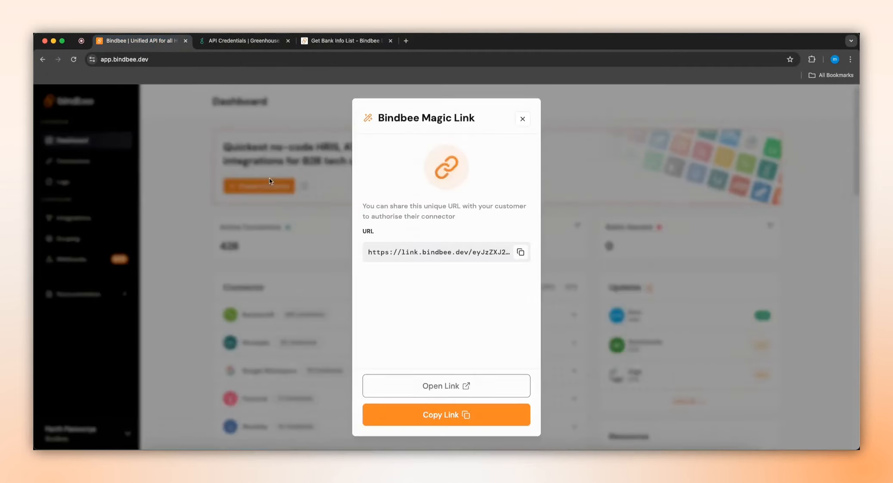
pyautogui.click(339, 292)
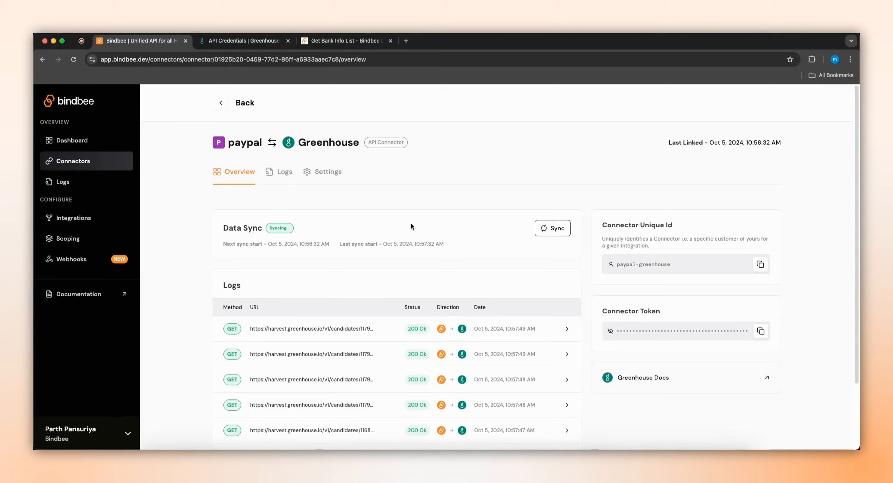
pyautogui.click(74, 62)
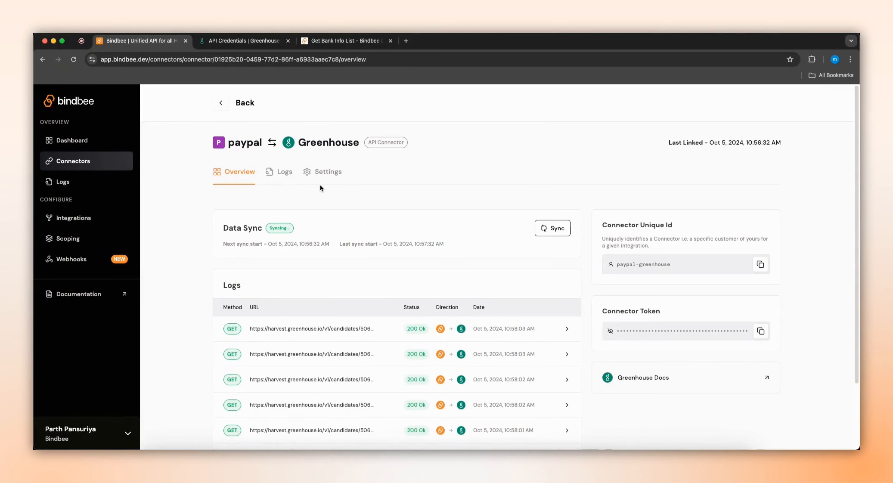
pyautogui.click(75, 60)
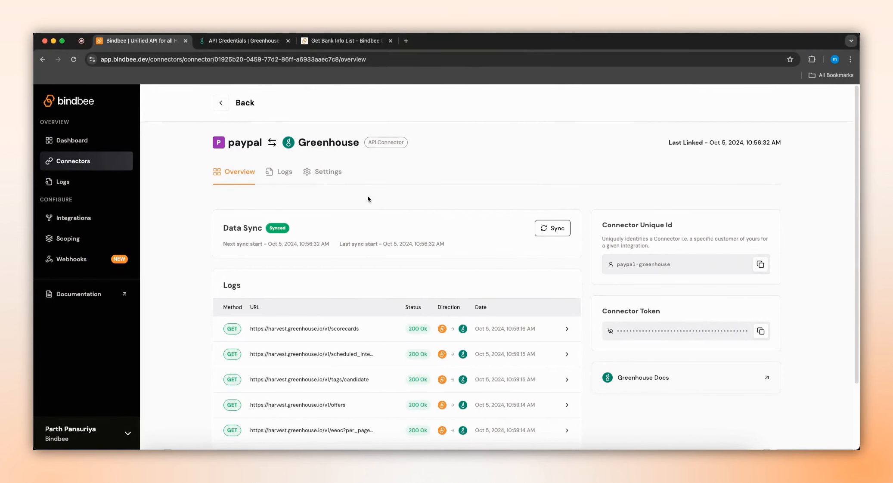
# Step: Open the API Key settings of the Bindbee account
pyautogui.click(86, 433)
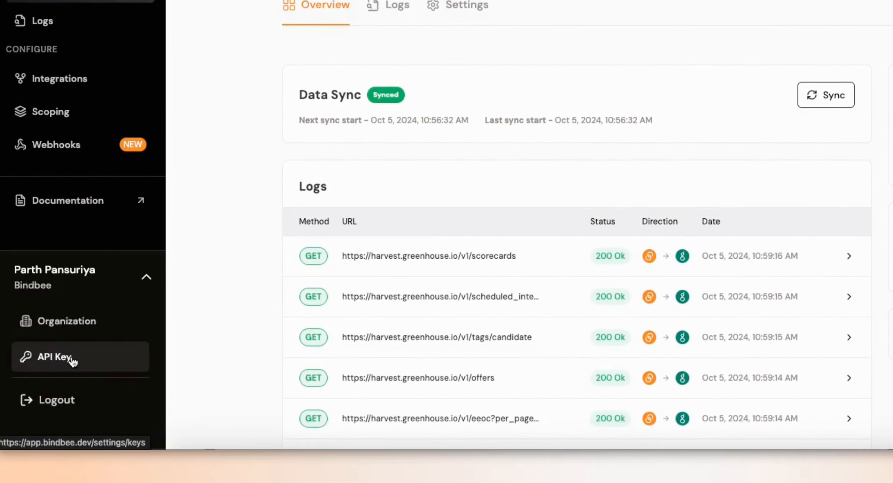
pyautogui.click(74, 361)
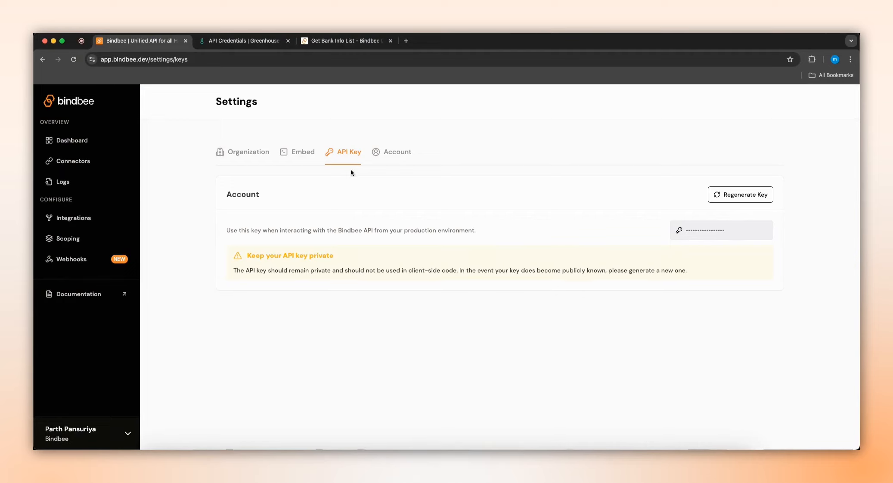
# Step: Switch to the Bindbee documentation and open the Get Applications endpoint under the Recruiting (ATS) Application model
pyautogui.click(335, 43)
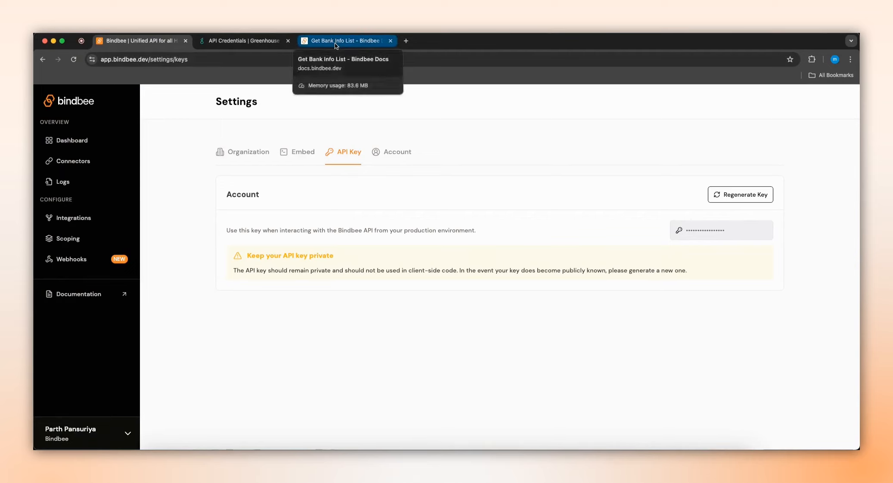
pyautogui.click(335, 43)
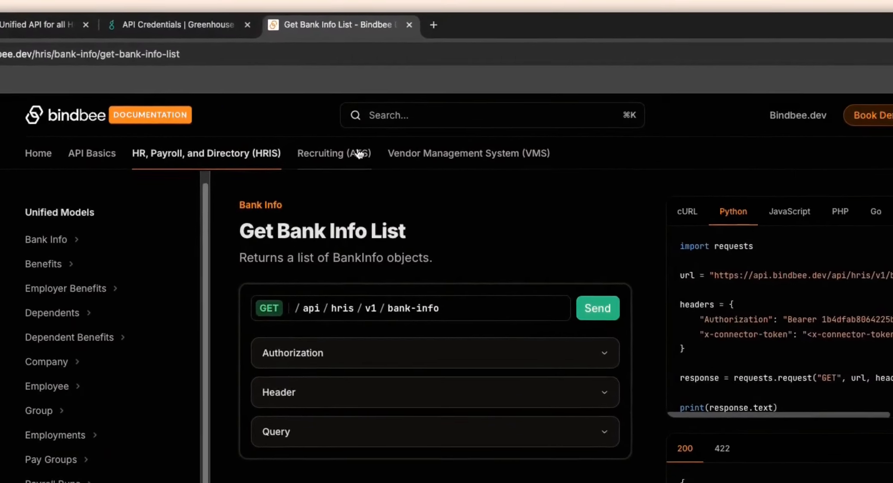
pyautogui.click(357, 153)
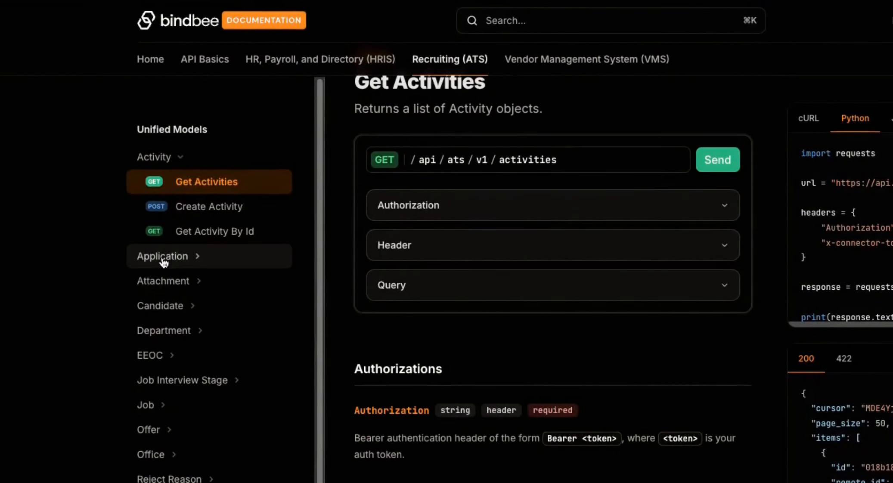
pyautogui.click(163, 258)
pyautogui.click(219, 282)
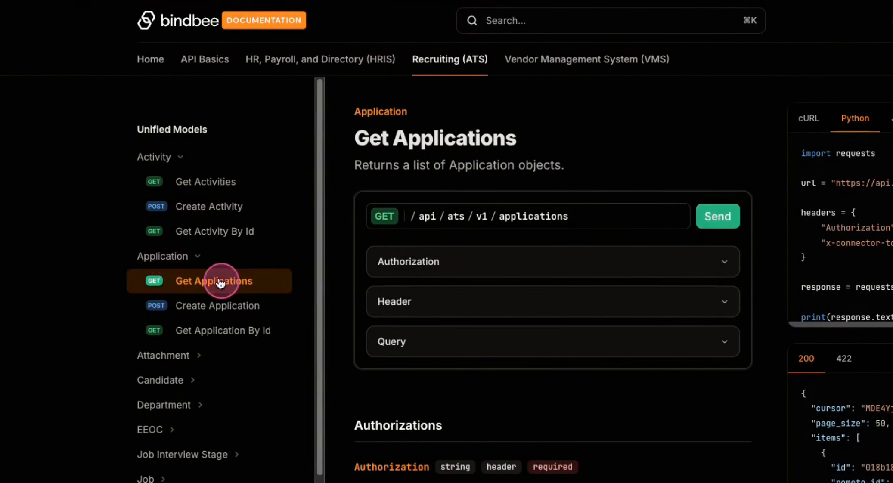
# Step: Paste the Bindbee API key as the bearer token in the Get Applications authorization
pyautogui.click(475, 260)
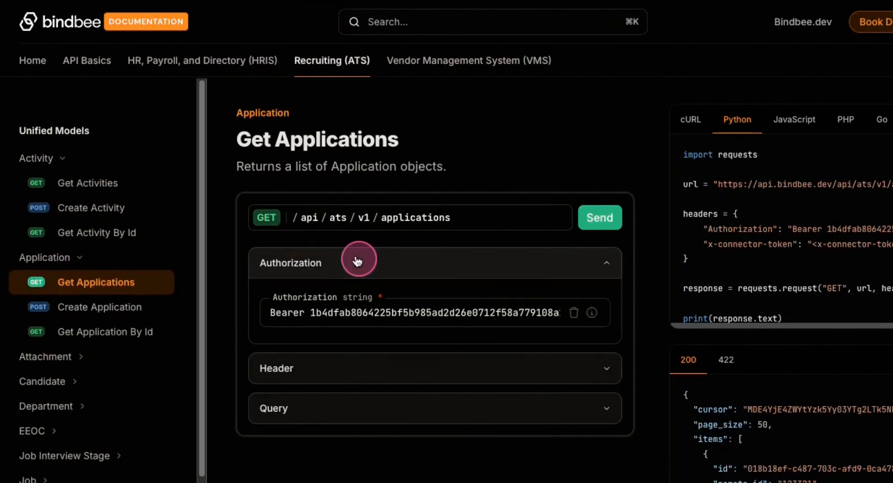
pyautogui.doubleClick(359, 313)
pyautogui.press('super+v')
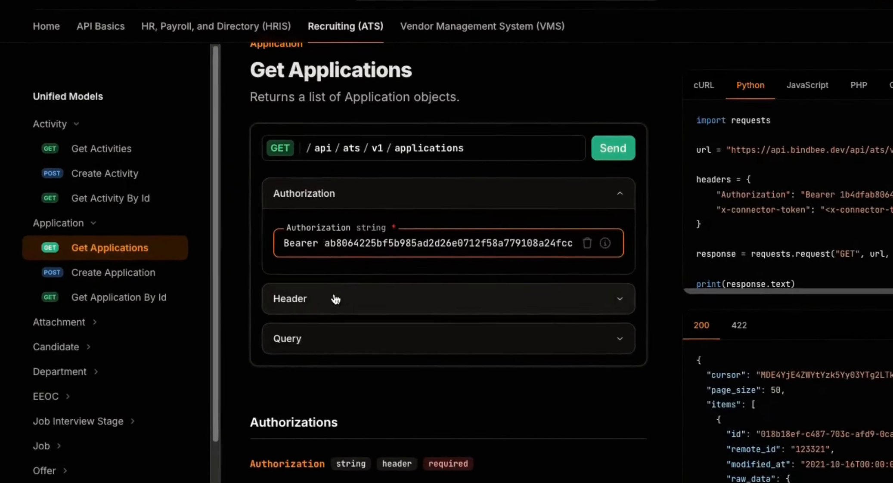
# Step: Copy the connector token from the paypal–Greenhouse connector and paste it into the request's x-connector-token header
pyautogui.click(336, 316)
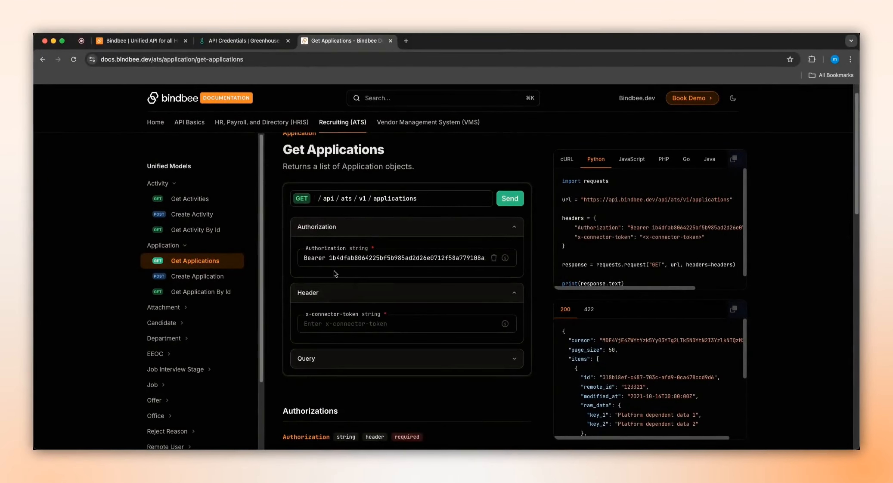
pyautogui.scroll(-2, 344, 280)
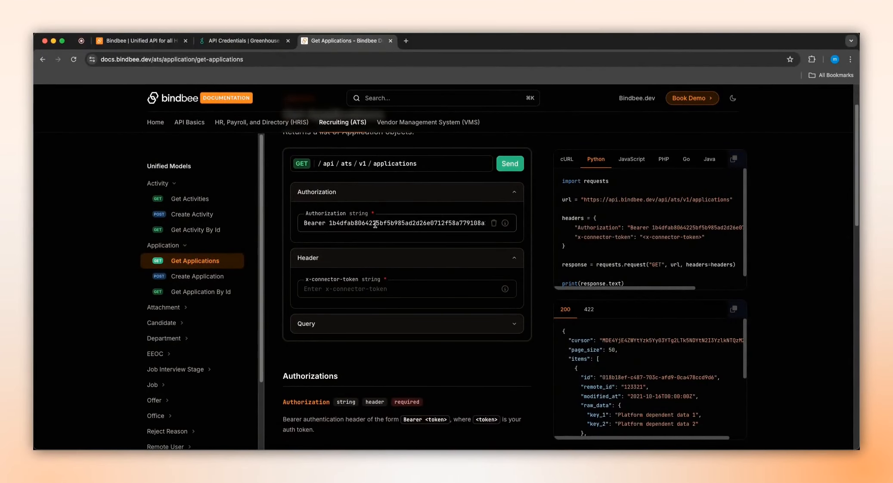
pyautogui.click(138, 40)
pyautogui.click(77, 161)
pyautogui.click(402, 289)
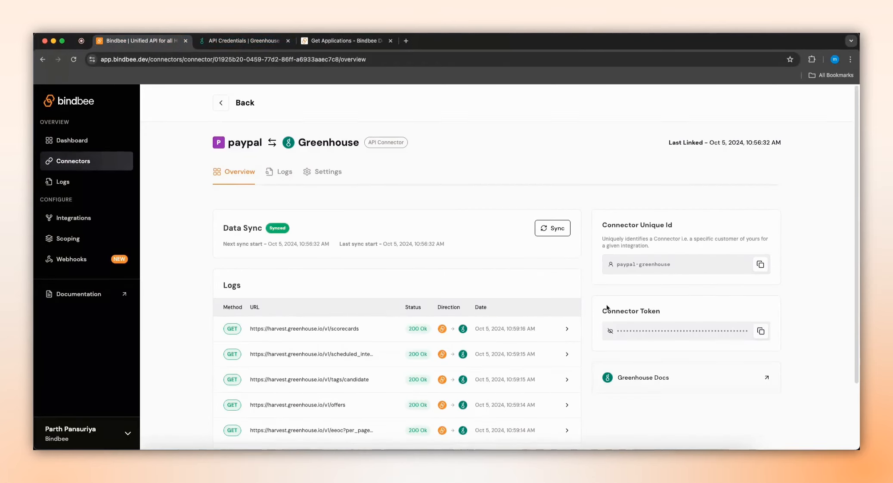
pyautogui.click(760, 331)
pyautogui.click(347, 41)
pyautogui.click(356, 285)
pyautogui.press('super+v')
# Step: Send the Get Applications request and select the first application's id in the response body
pyautogui.click(511, 164)
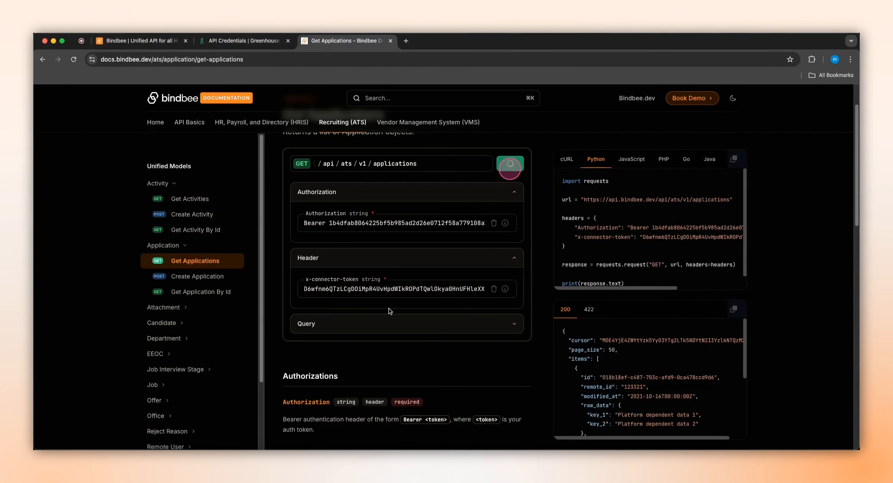
pyautogui.scroll(-3, 269, 316)
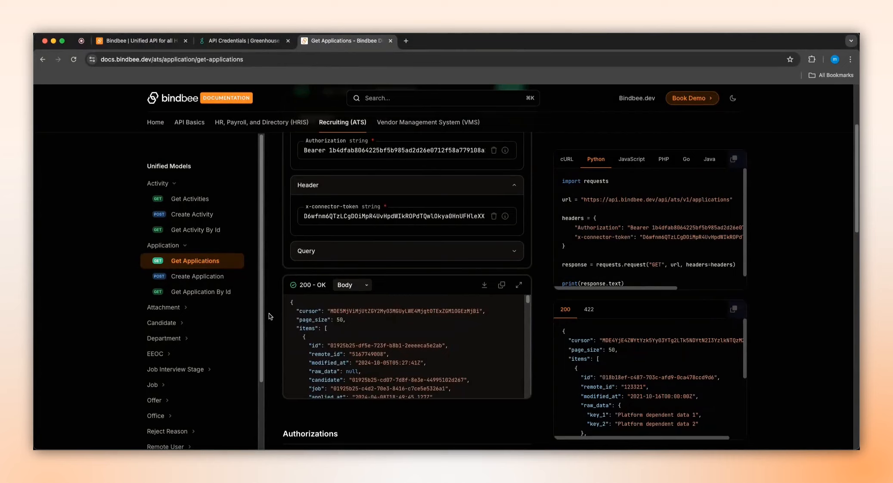
pyautogui.scroll(-5, 397, 348)
pyautogui.scroll(5, 398, 351)
pyautogui.scroll(-3, 113, 320)
pyautogui.scroll(-1, 189, 426)
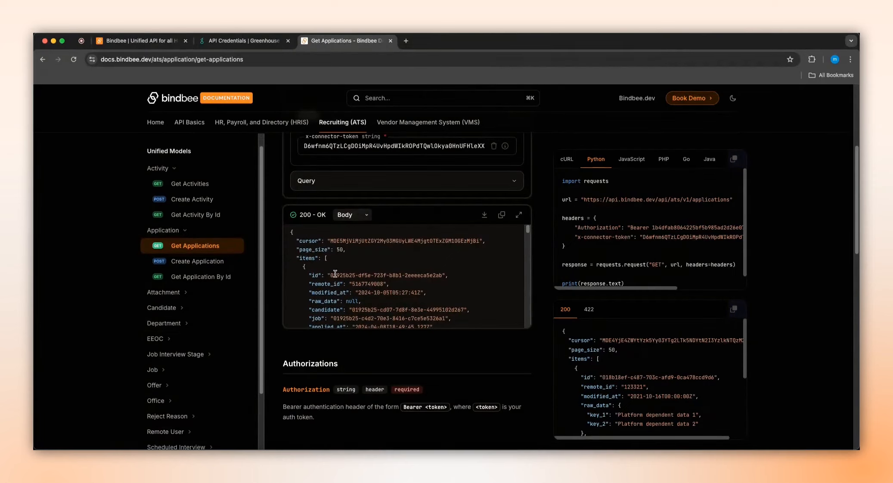
pyautogui.moveTo(330, 275); pyautogui.dragTo(442, 276)
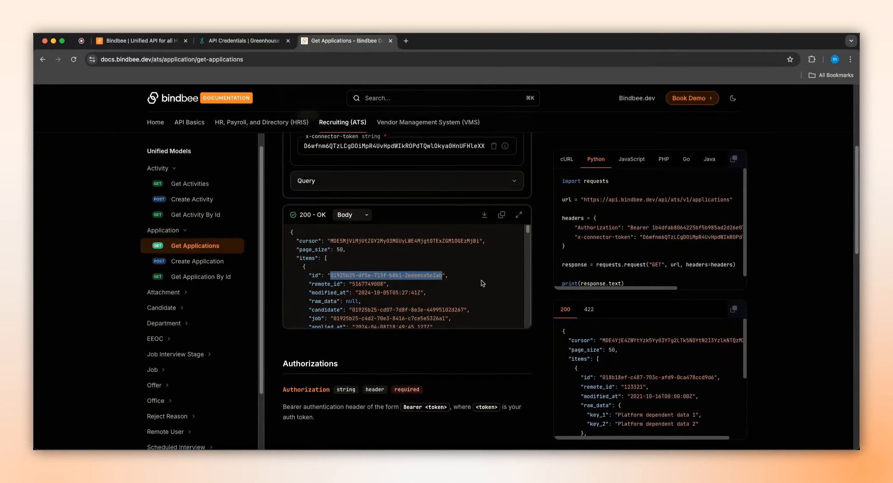
# Step: Switch to Notes and paste the copied application id into a note
pyautogui.click(275, 457)
pyautogui.press('super+v')
pyautogui.click(136, 277)
# Step: Return to the Bindbee documentation and open the Get Remote Users endpoint under the Remote User model
pyautogui.scroll(-3, 136, 278)
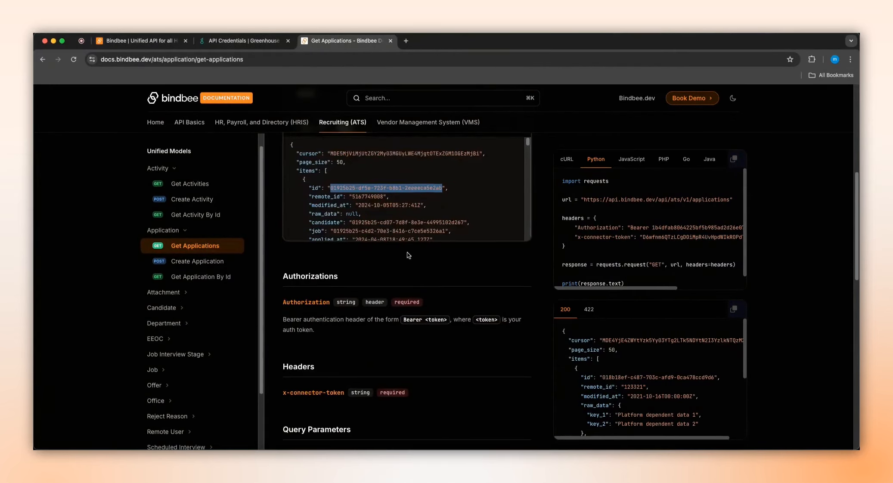
pyautogui.scroll(7, 353, 284)
pyautogui.doubleClick(361, 280)
pyautogui.scroll(-2, 173, 344)
pyautogui.click(165, 363)
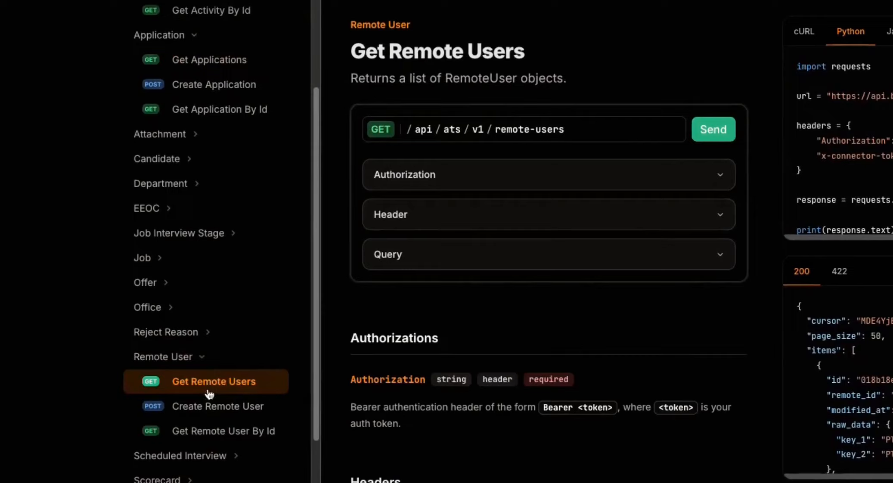
pyautogui.click(197, 378)
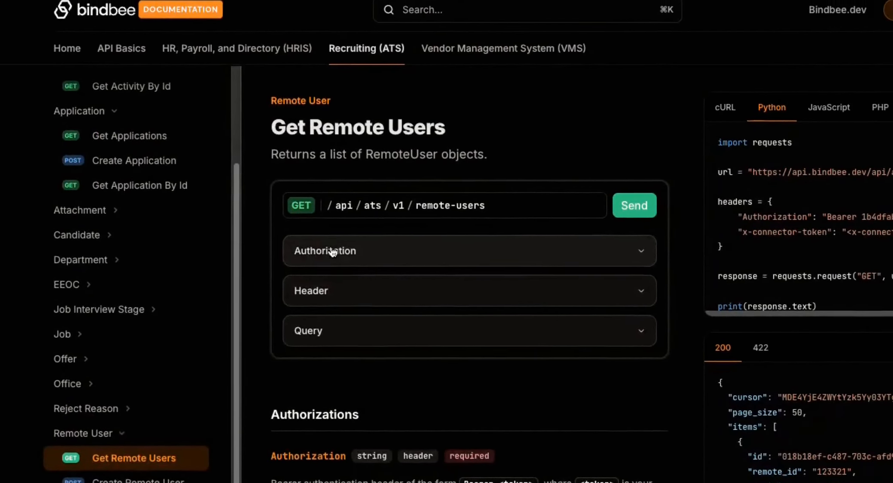
# Step: Enter the Bindbee API key as bearer token and paste the connector token into the x-connector-token header of Get Remote Users
pyautogui.click(407, 174)
pyautogui.doubleClick(464, 224)
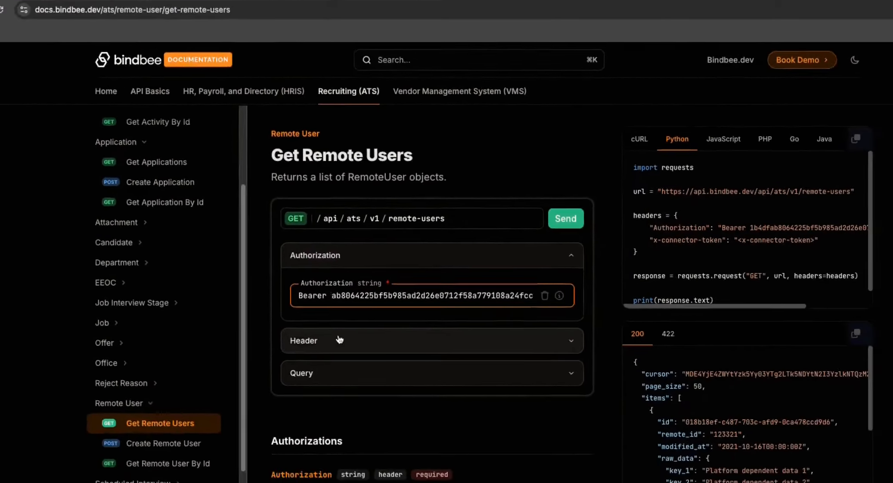
pyautogui.click(373, 367)
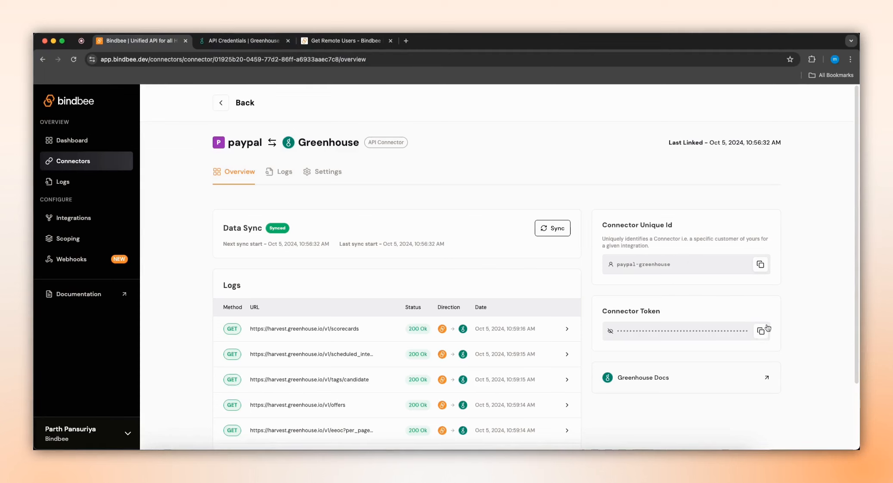
pyautogui.click(761, 331)
pyautogui.click(345, 40)
pyautogui.click(349, 345)
pyautogui.press('super+v')
# Step: Send the Get Remote Users request and review the first remote user in the response body
pyautogui.click(509, 221)
pyautogui.scroll(-5, 421, 313)
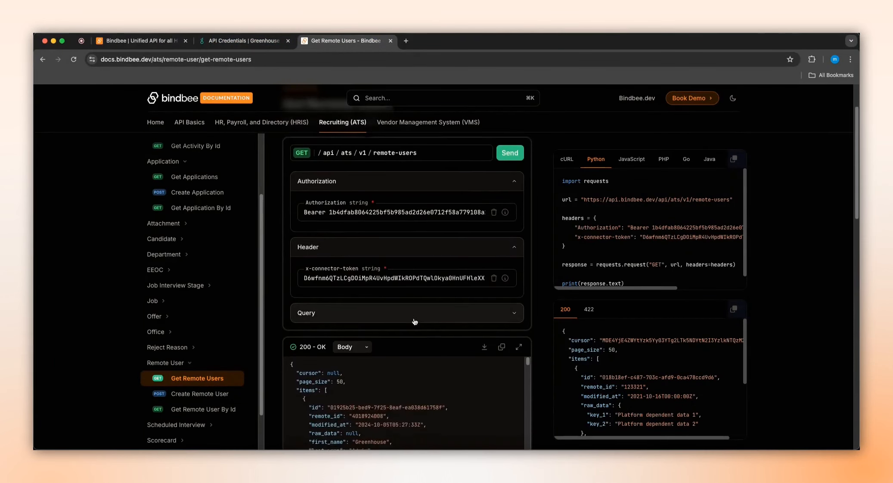
pyautogui.scroll(-1, 426, 327)
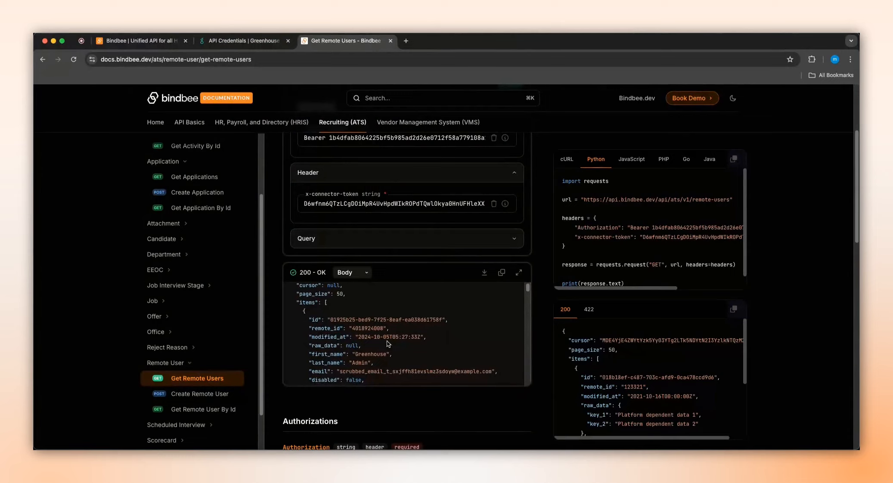
pyautogui.scroll(-2, 387, 352)
pyautogui.scroll(1, 388, 340)
# Step: Copy the first remote user's id into the note, labelled "remote_user :"
pyautogui.moveTo(330, 305); pyautogui.dragTo(442, 305)
pyautogui.press('super+c')
pyautogui.press('super+Tab')
pyautogui.write('rem')
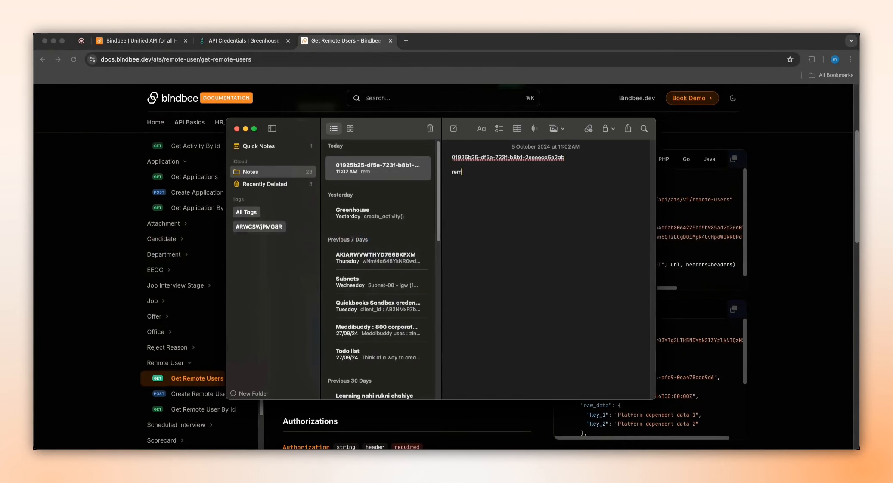
pyautogui.write('ote_user :')
pyautogui.press('super+v')
# Step: Return to the Bindbee documentation and open the Create Candidate endpoint under the Candidate model
pyautogui.press('super+Tab')
pyautogui.click(87, 260)
pyautogui.scroll(3, 196, 289)
pyautogui.scroll(2, 196, 290)
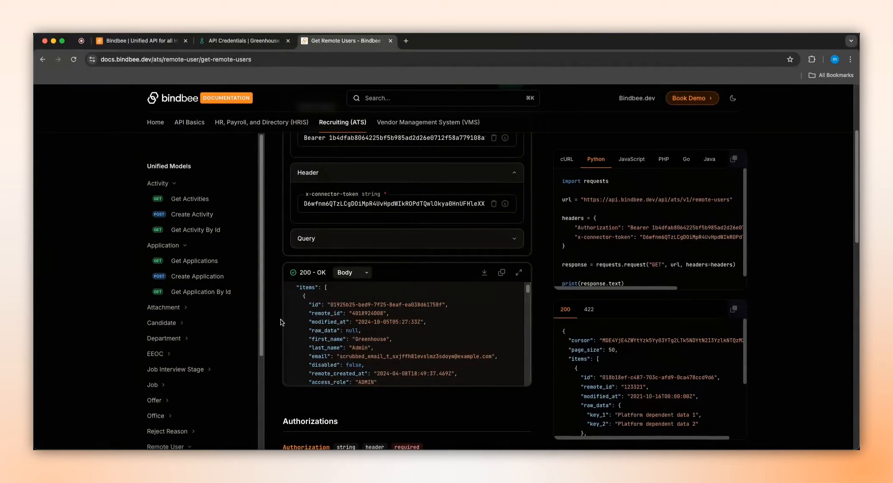
pyautogui.scroll(-3, 194, 340)
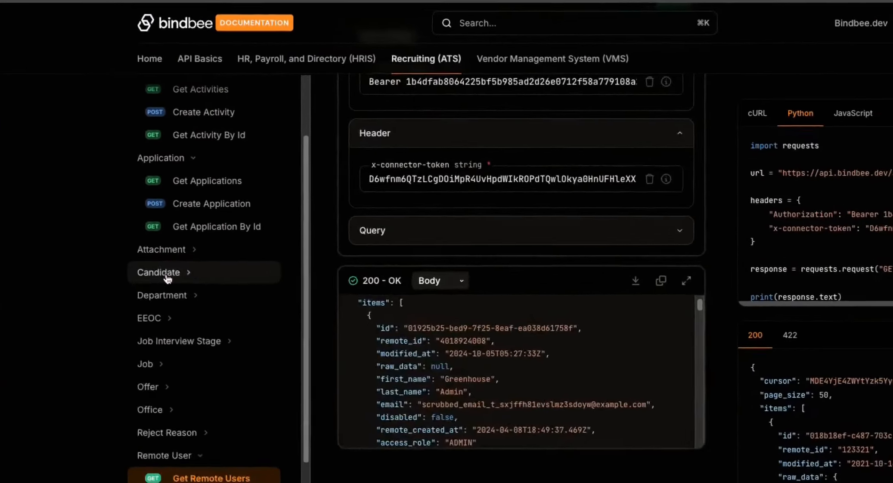
pyautogui.click(167, 269)
pyautogui.click(182, 323)
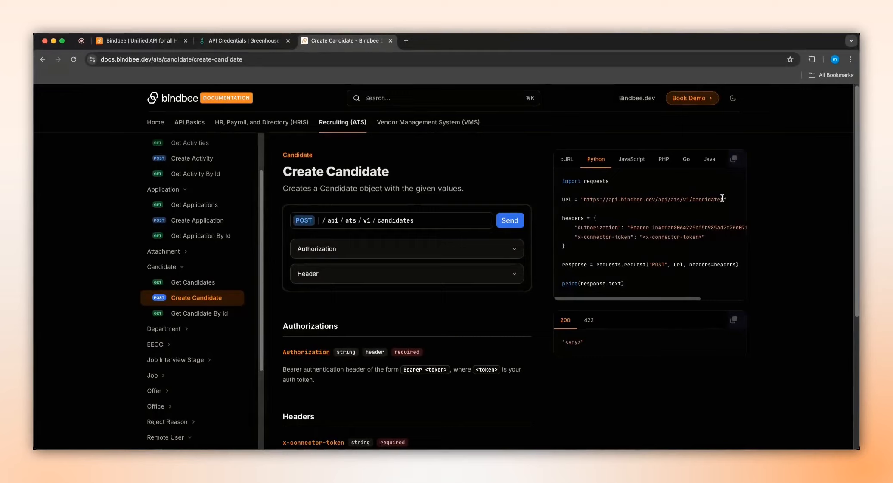
pyautogui.moveTo(722, 198); pyautogui.dragTo(583, 199)
pyautogui.press('super+Tab')
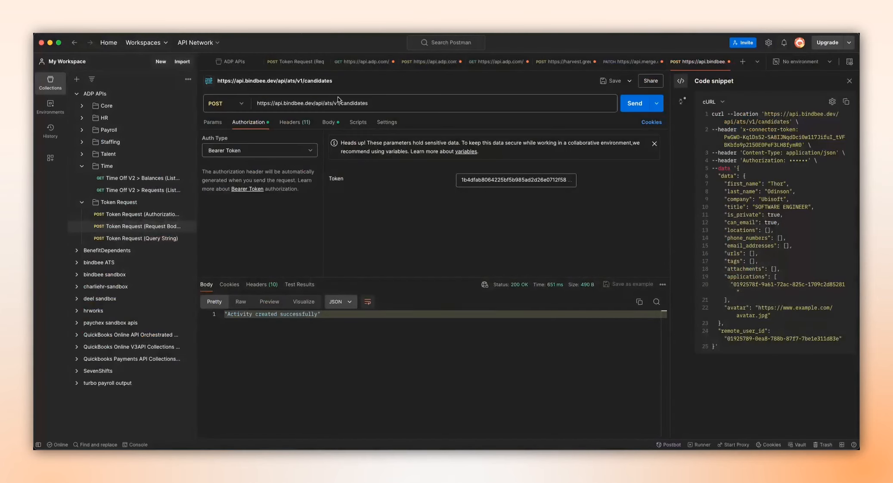
pyautogui.click(383, 103)
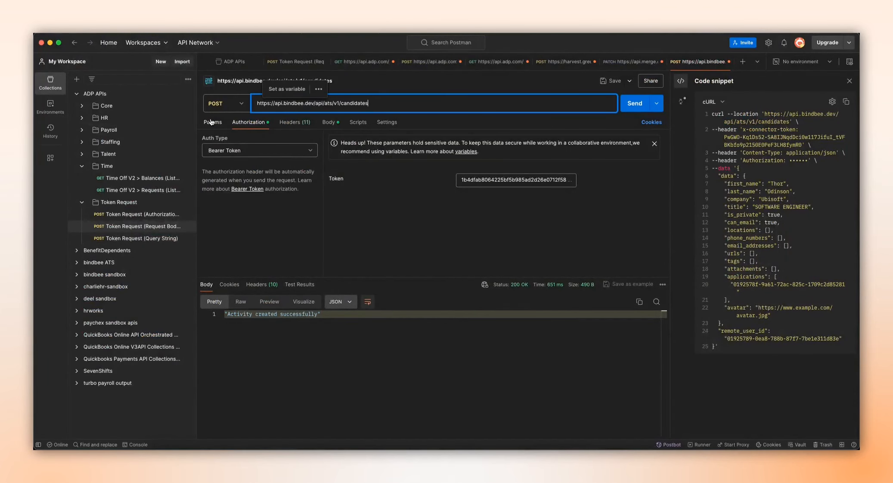
pyautogui.press('super+Tab')
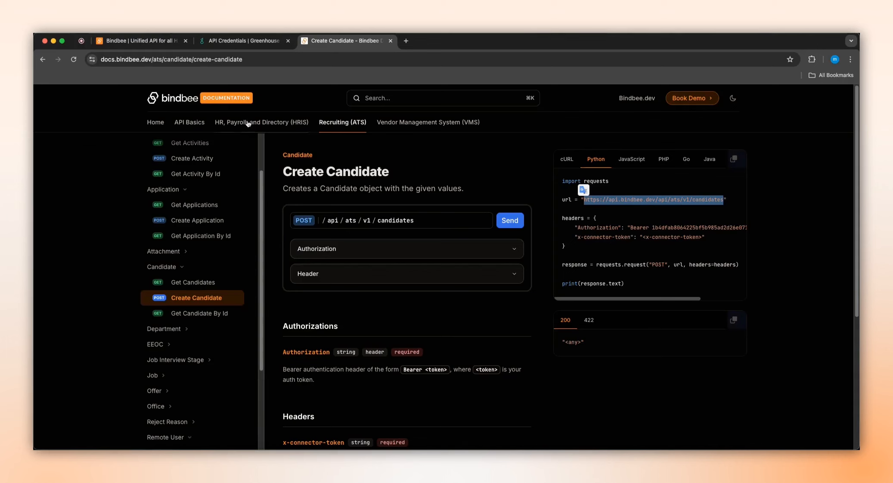
pyautogui.click(340, 251)
pyautogui.press('super+Tab')
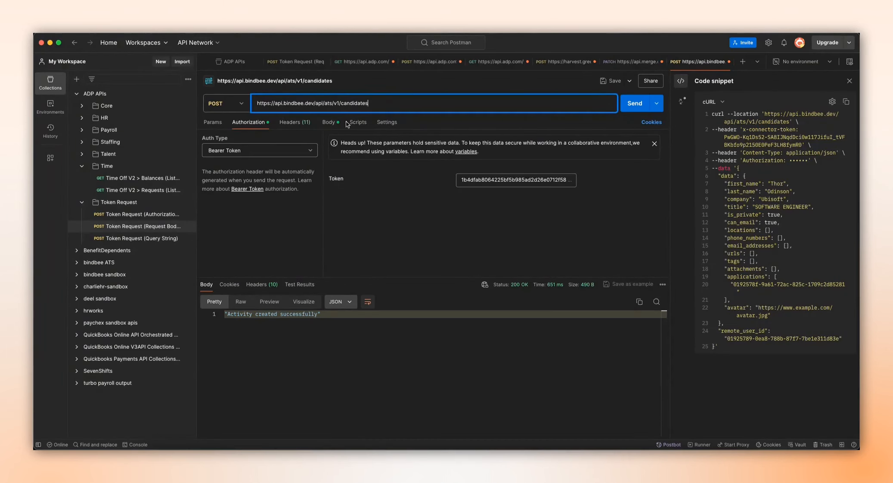
# Step: Replace the id in the request body's applications array with the application id from the note
pyautogui.click(330, 124)
pyautogui.press('super+Tab')
pyautogui.press('super+Tab')
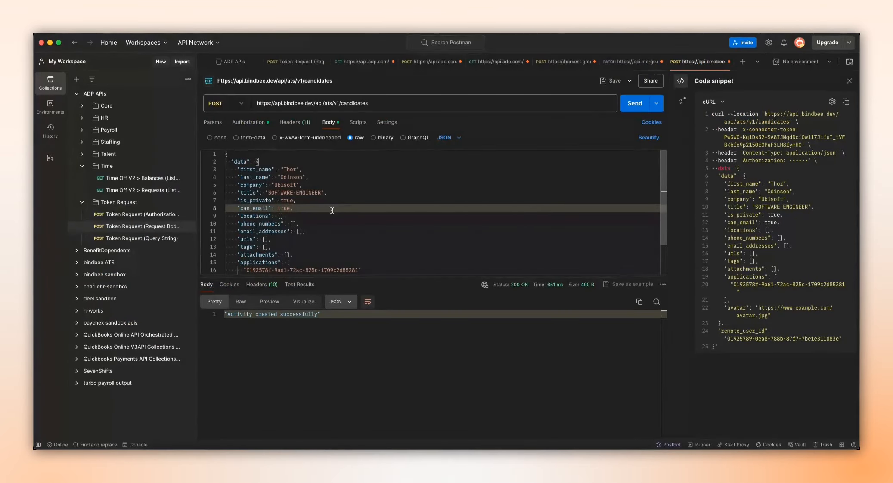
pyautogui.press('super+Tab')
pyautogui.press('super+Tab')
pyautogui.moveTo(442, 159); pyautogui.dragTo(560, 160)
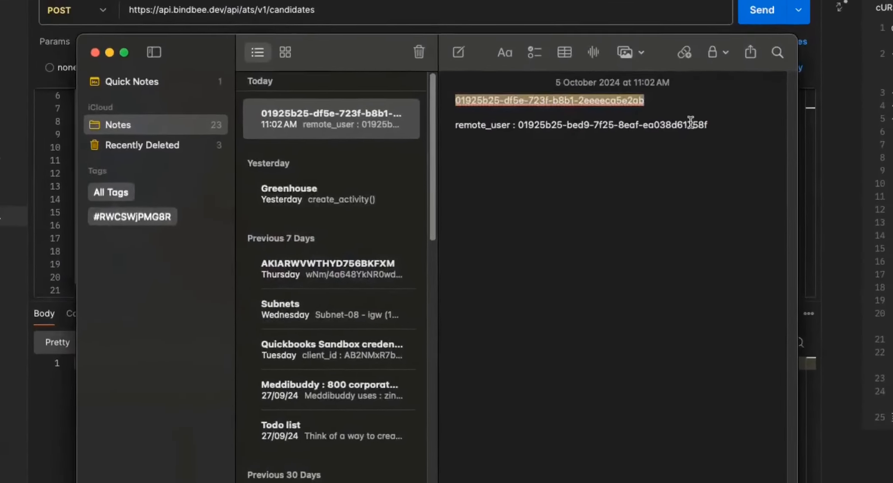
pyautogui.press('super+Tab')
pyautogui.doubleClick(260, 233)
pyautogui.hotkey('shift', 'alt', 'Right')
pyautogui.hotkey('shift', 'alt', 'Right')
pyautogui.hotkey('shift', 'alt', 'Right')
pyautogui.hotkey('shift', 'alt', 'Right')
pyautogui.write('01925b25-df5e-723f-b8b1-2eeeeca5e2ab')
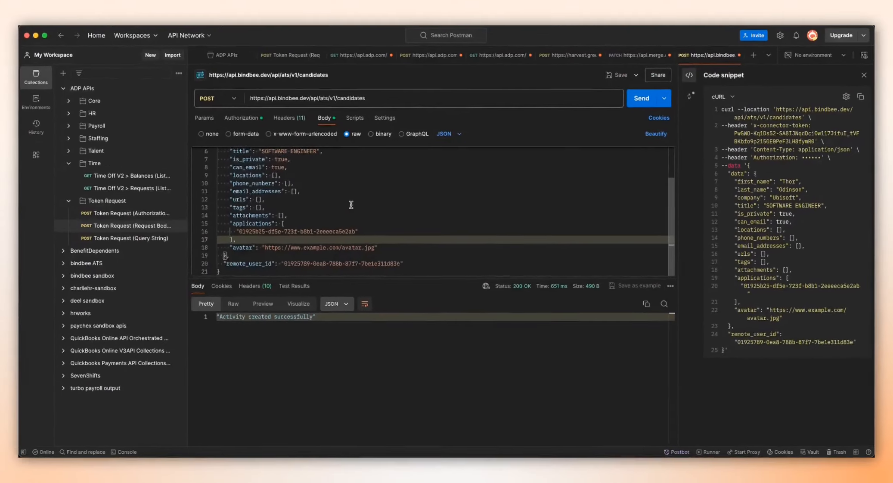
# Step: Copy the remote user id from the note and paste it as the request body's remote_user_id value
pyautogui.scroll(-2, 353, 207)
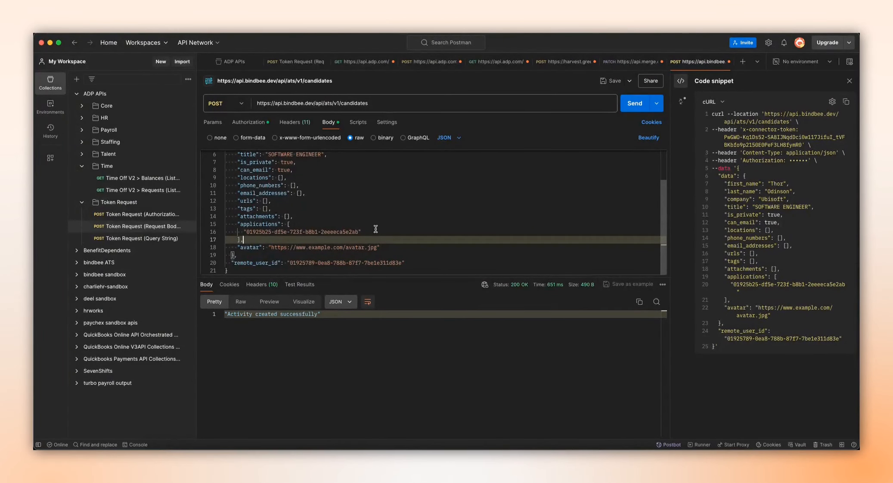
pyautogui.press('super+Tab')
pyautogui.moveTo(488, 172); pyautogui.dragTo(604, 172)
pyautogui.press('super+c')
pyautogui.press('super+Tab')
pyautogui.doubleClick(303, 263)
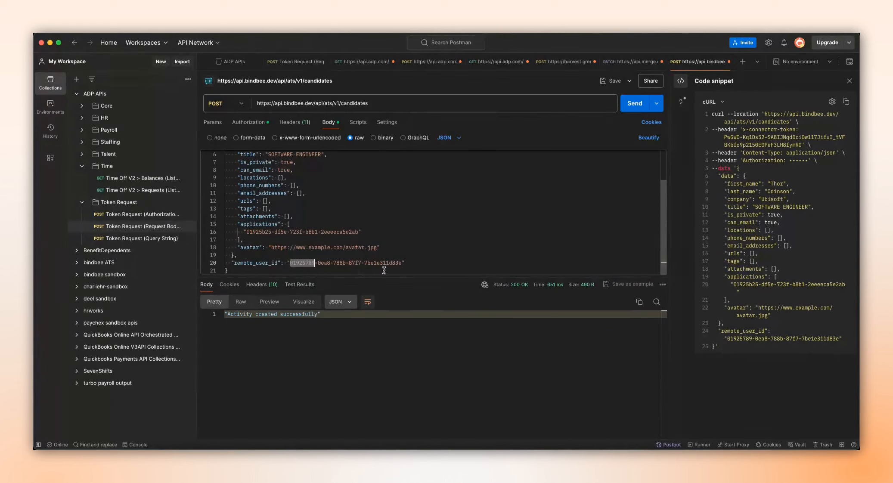
pyautogui.moveTo(303, 264); pyautogui.dragTo(402, 263)
pyautogui.press('super+v')
# Step: Change the candidate's first name in the request body and set the company to Paypal
pyautogui.scroll(2, 409, 220)
pyautogui.doubleClick(291, 169)
pyautogui.write('Mark')
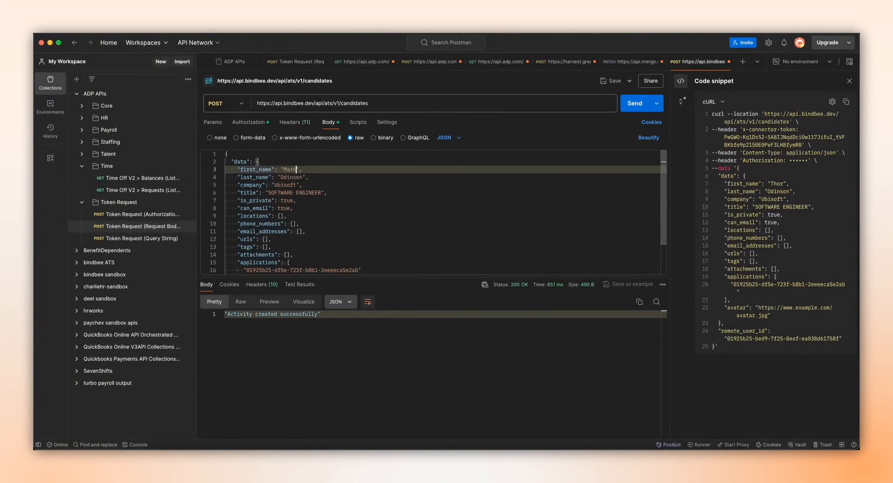
pyautogui.doubleClick(284, 185)
pyautogui.write('Paypal')
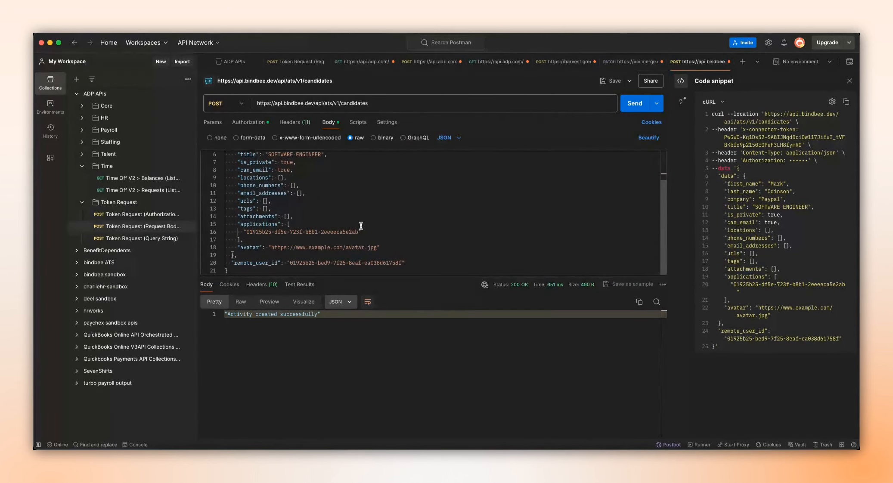
# Step: Check the edited request body and send the POST request to create the candidate
pyautogui.scroll(2, 361, 227)
pyautogui.scroll(-3, 302, 198)
pyautogui.press('super+Return')
pyautogui.click(632, 104)
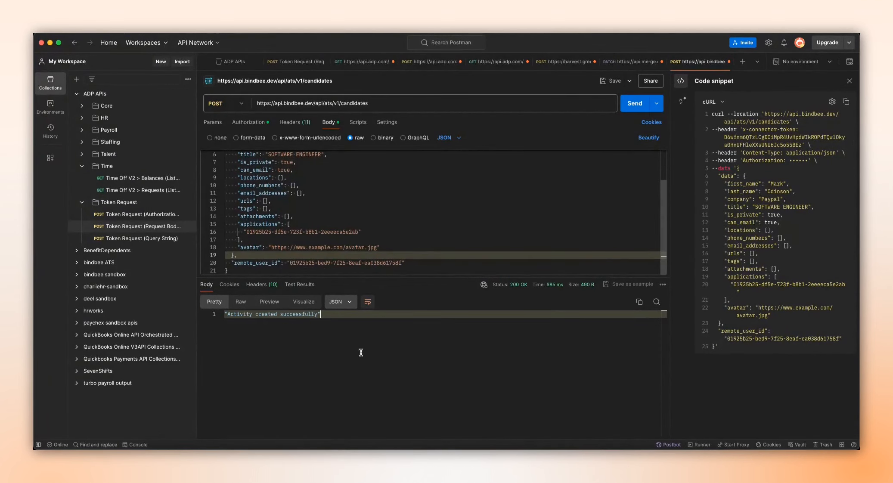
pyautogui.scroll(3, 289, 248)
# Step: Switch to Greenhouse and open the newly created candidate's profile from the candidates list
pyautogui.press('super+Tab')
pyautogui.click(220, 41)
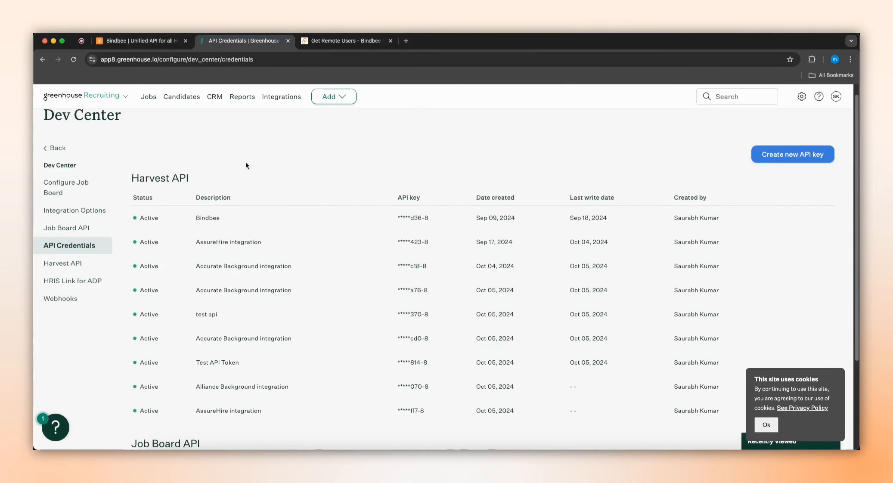
pyautogui.click(173, 100)
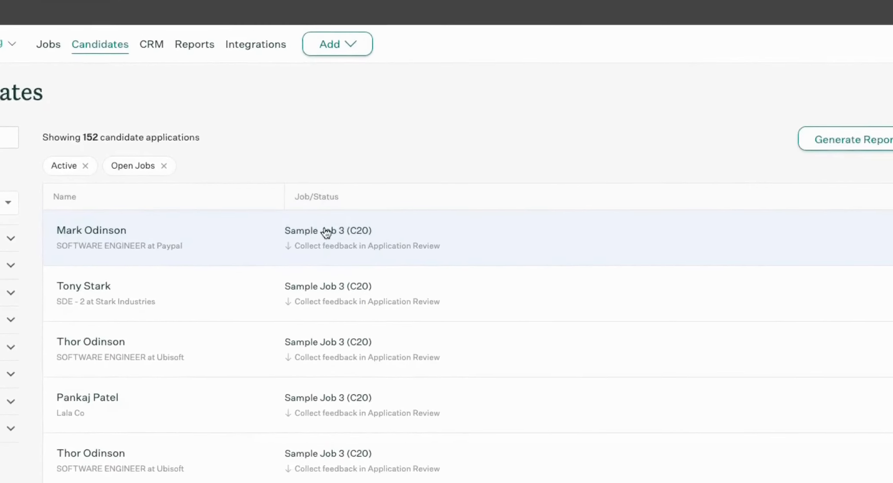
pyautogui.click(326, 220)
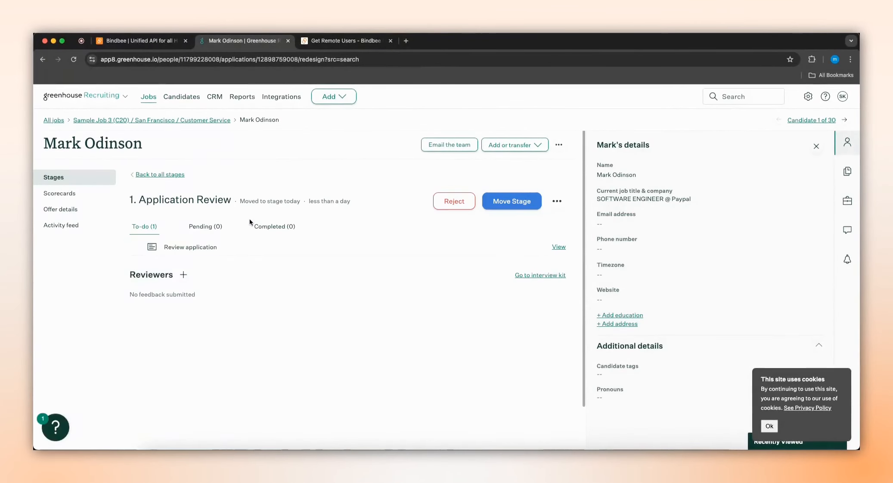